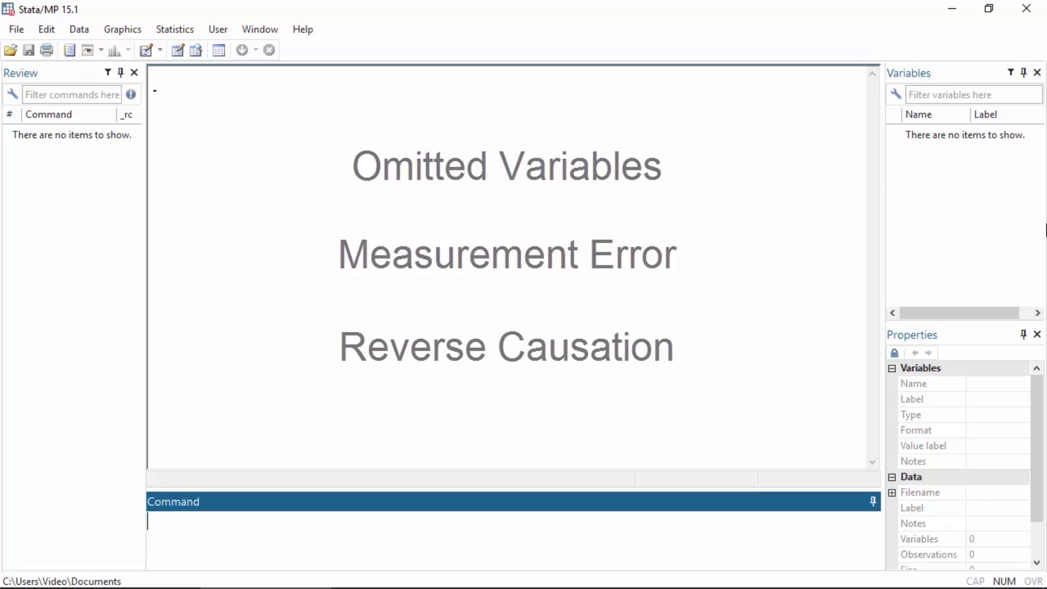
# Load the wellness web dataset and describe weightloss, weightloss0, wellpgm, age, sex, weight, smoke, gym, experience and salaried.
pyautogui.write('webuse wellness')
pyautogui.press('Return')
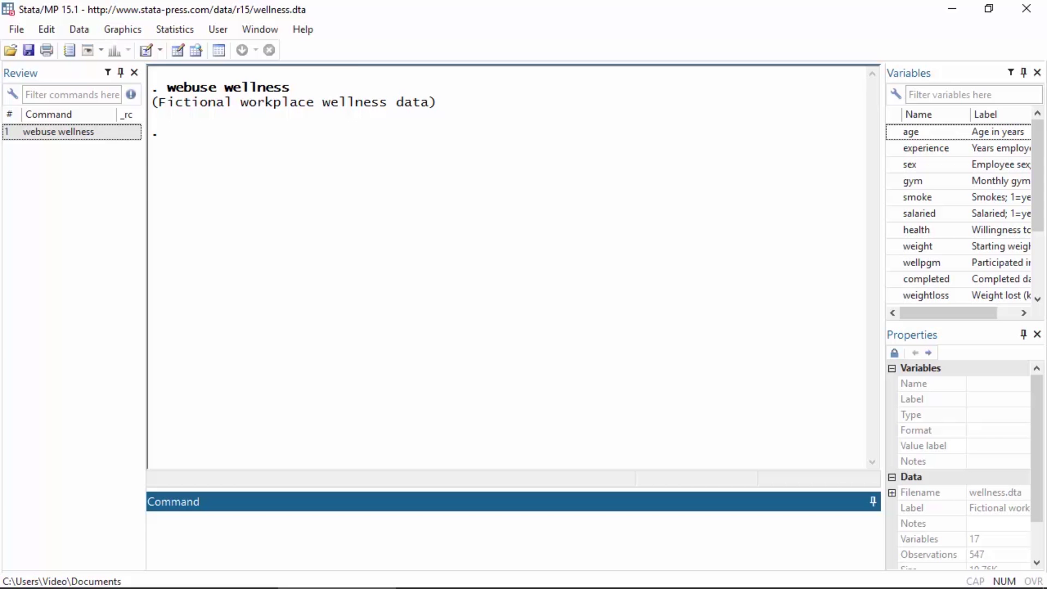
pyautogui.write('describe weightloss weightloss0 wellpgm age sex weight smoke gym experience salaried')
pyautogui.press('Return')
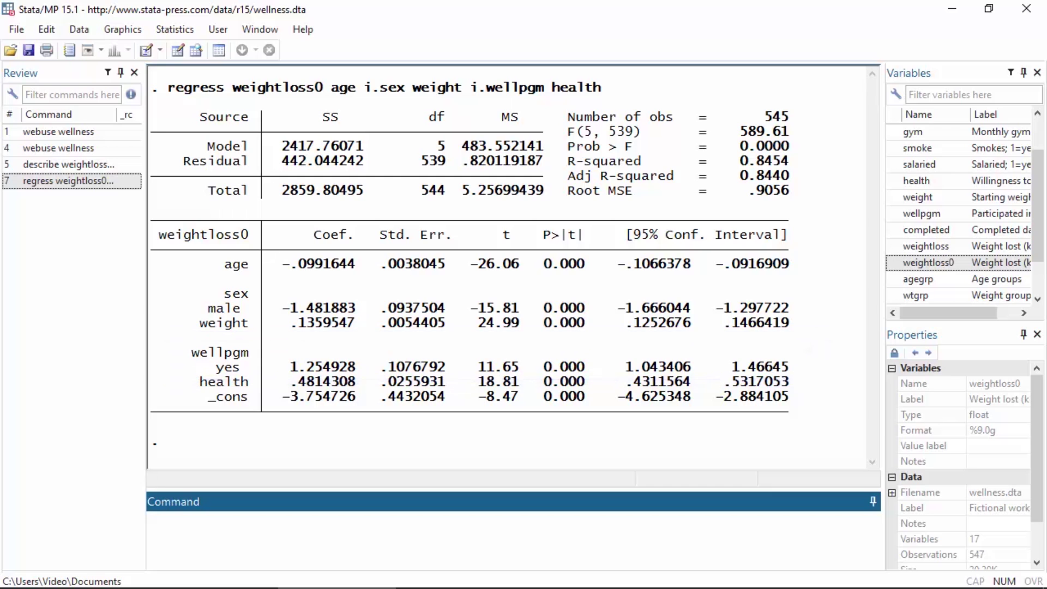
# Store the weightloss0 regression estimates under the name true and the weightloss regression estimates under the name base.
pyautogui.write('estimates store true')
pyautogui.press('Return')
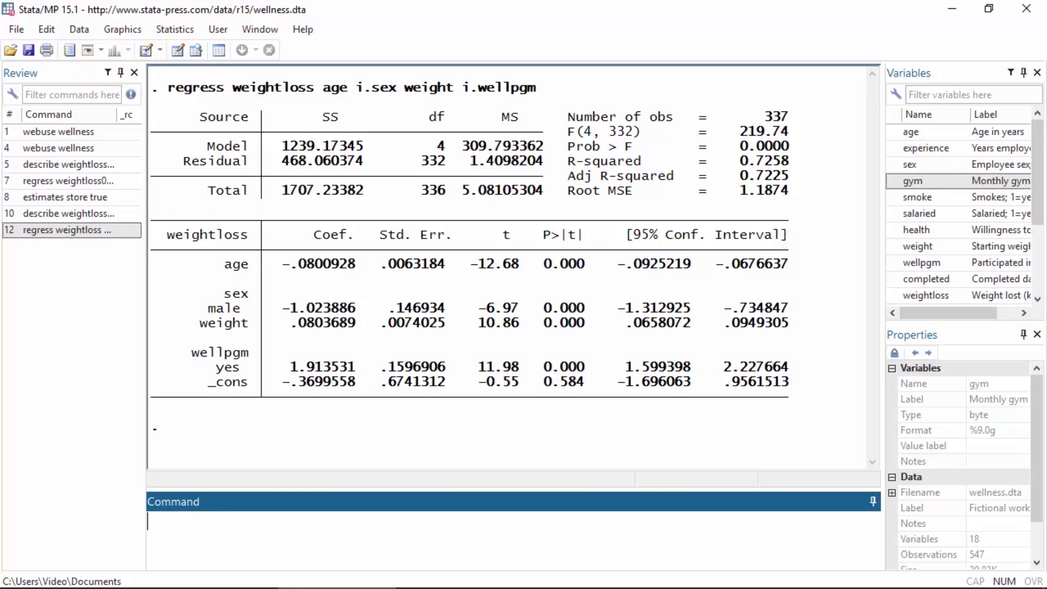
pyautogui.write('estimates store base')
pyautogui.press('Return')
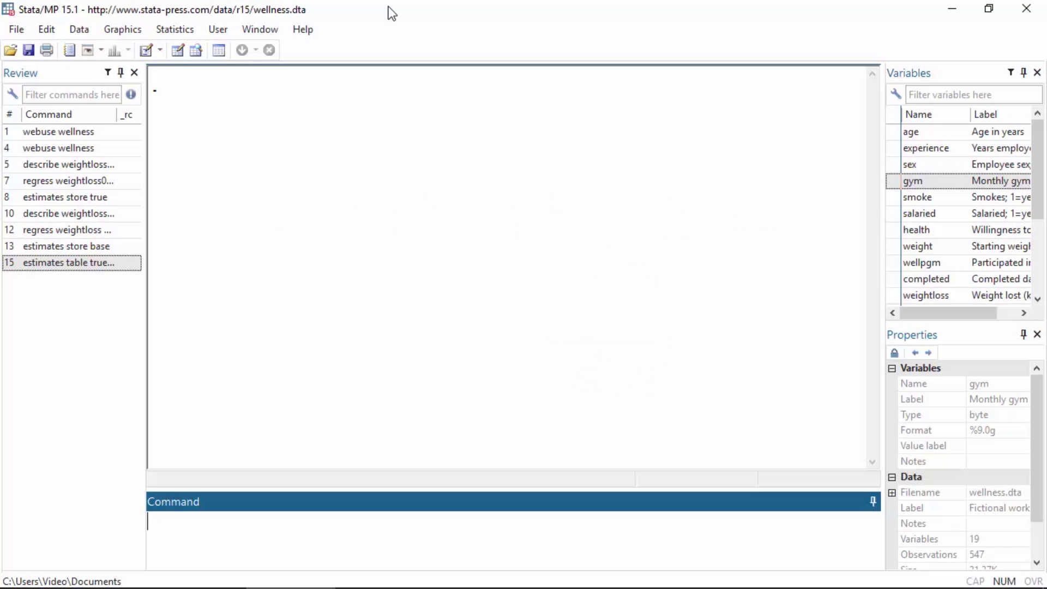
# Set up an extended linear regression (eregress) for endogenous covariates with weightloss as the dependent variable.
pyautogui.click(187, 34)
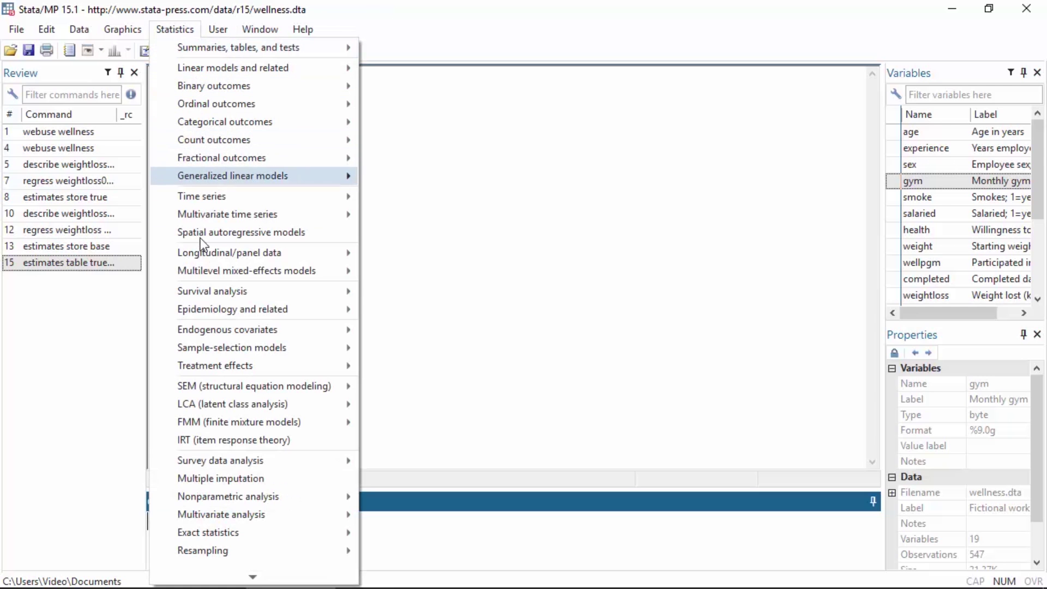
pyautogui.moveTo(217, 329)
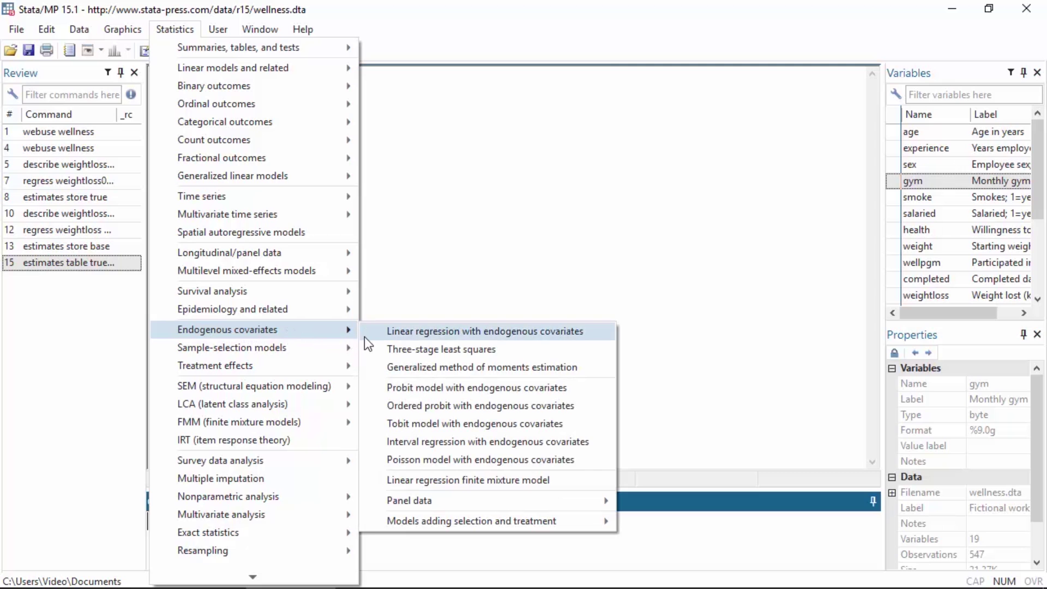
pyautogui.moveTo(430, 525)
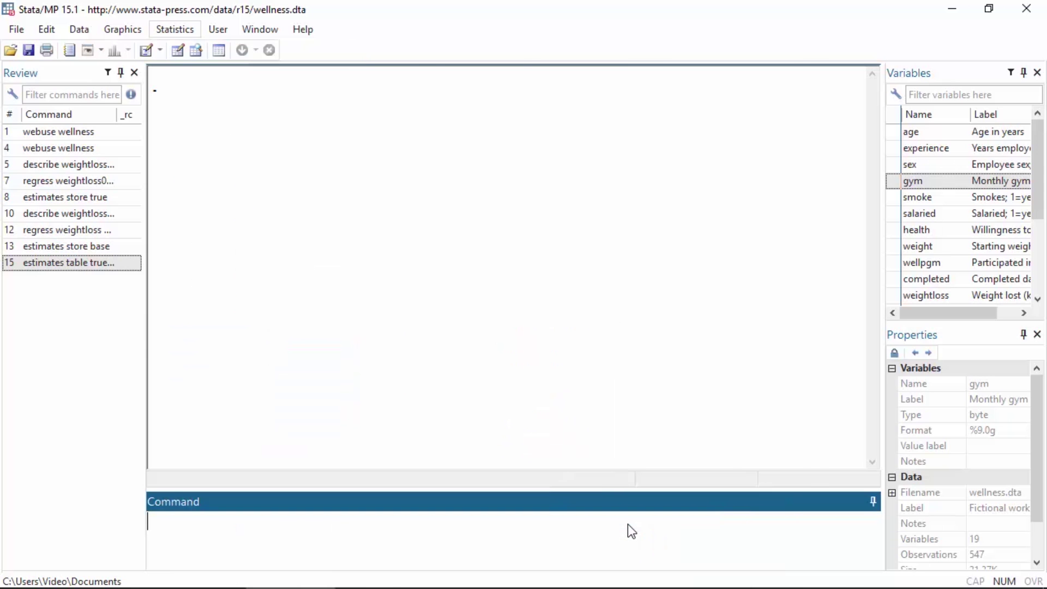
pyautogui.click(628, 525)
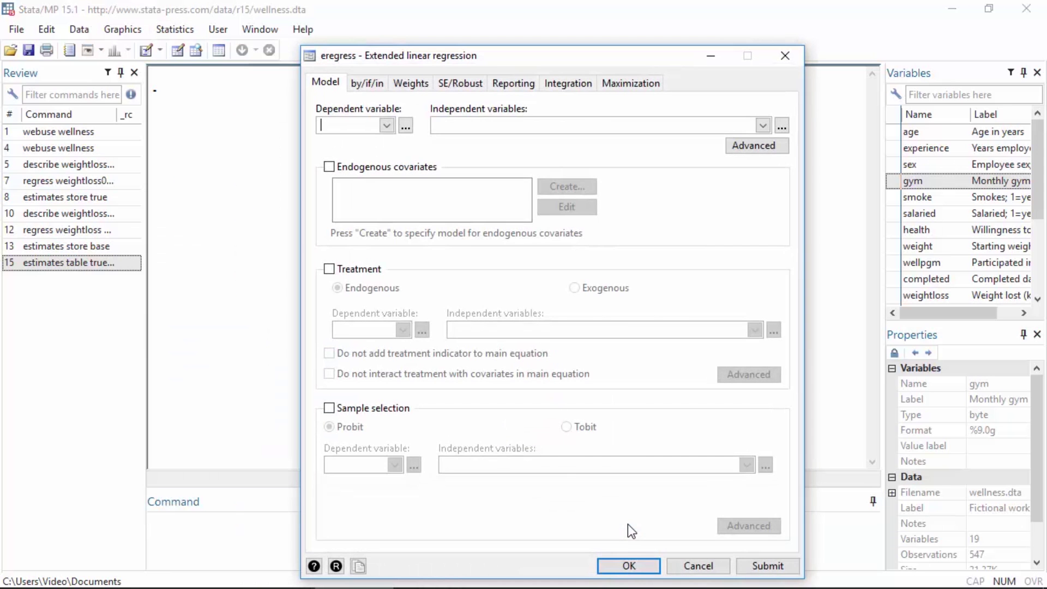
pyautogui.click(386, 125)
pyautogui.scroll(-1, 376, 224)
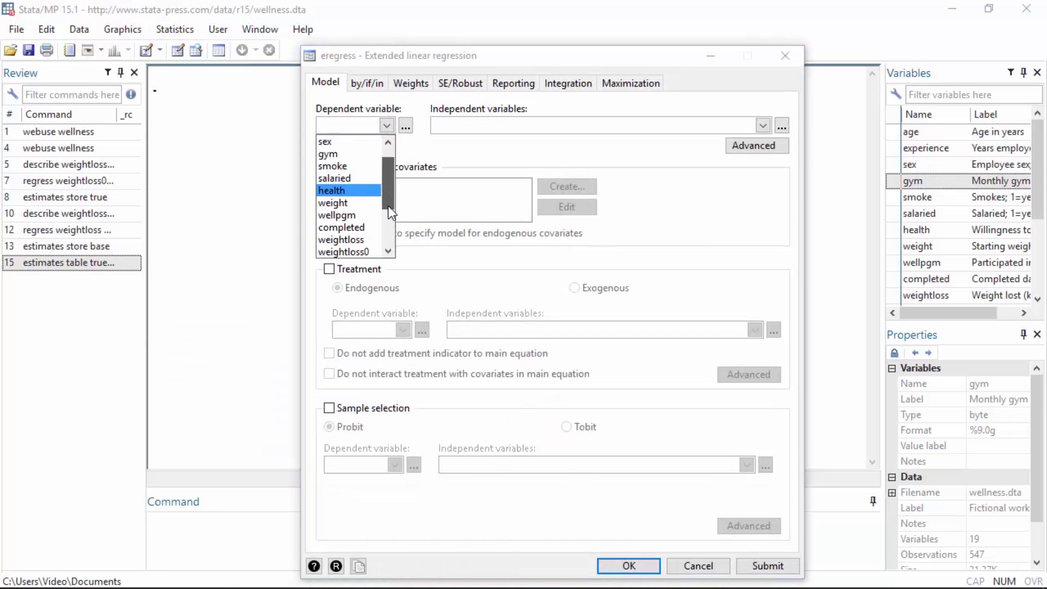
pyautogui.click(365, 239)
# Add age, sex and wellpgm as the independent variables of the main weightloss equation.
pyautogui.click(474, 125)
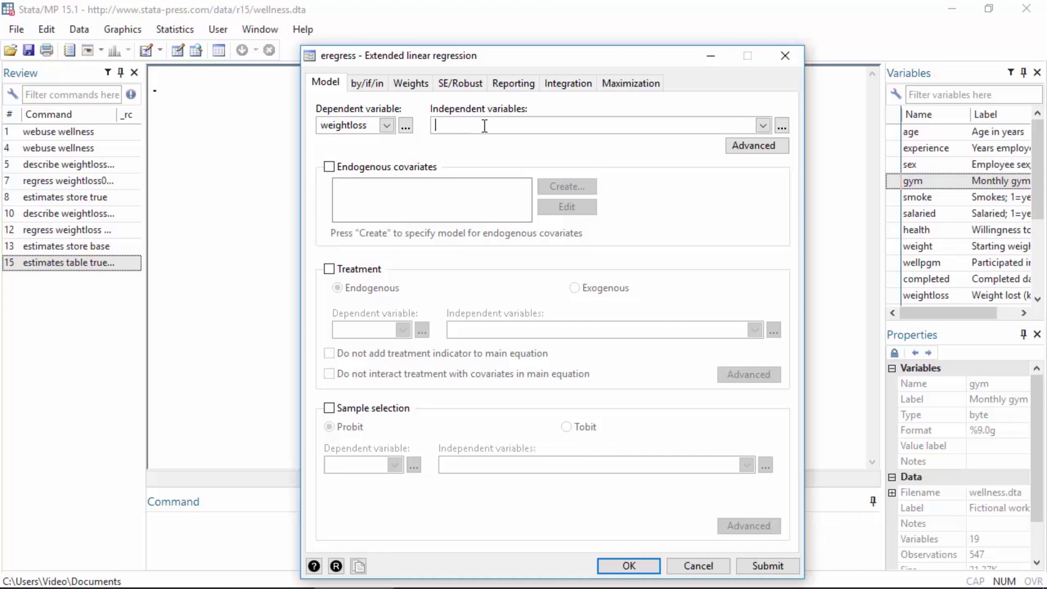
pyautogui.click(762, 126)
pyautogui.click(470, 141)
pyautogui.click(466, 166)
pyautogui.click(474, 239)
pyautogui.click(503, 289)
# Enable endogenous covariates in the model and create one with weight as its dependent variable.
pyautogui.click(330, 166)
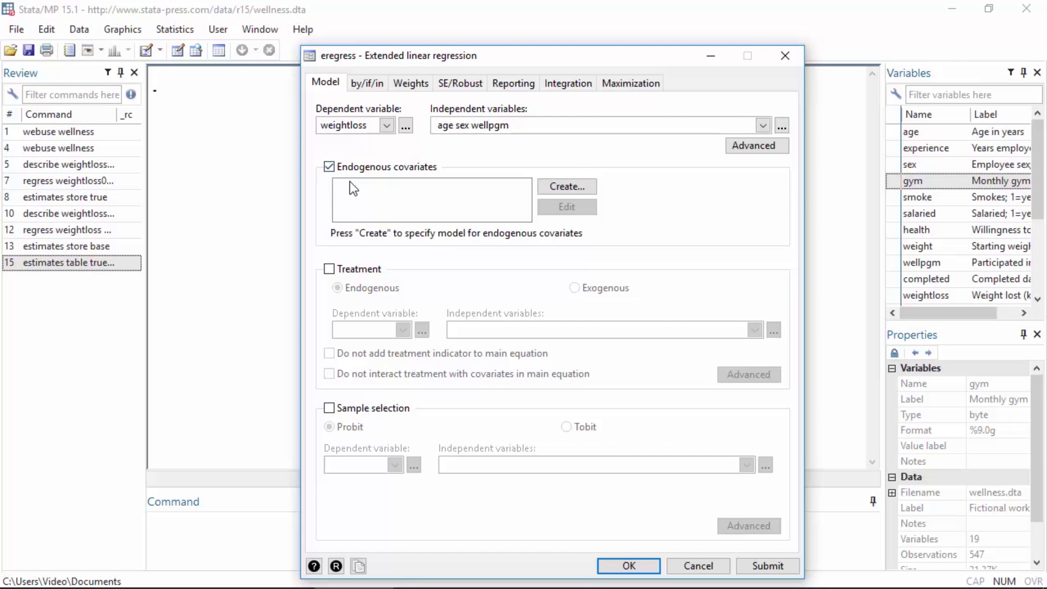
pyautogui.click(553, 188)
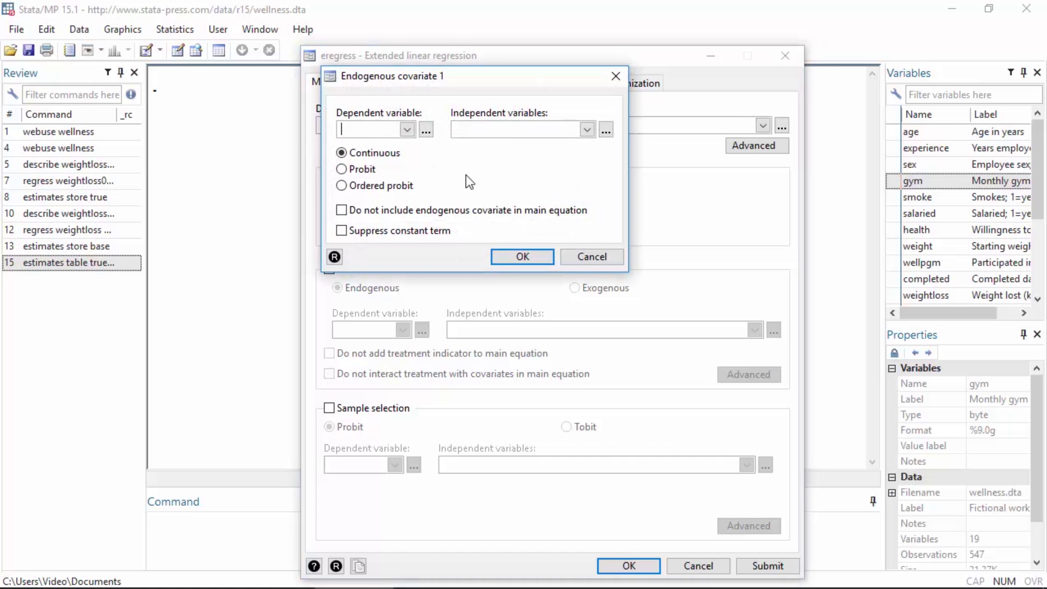
pyautogui.click(407, 130)
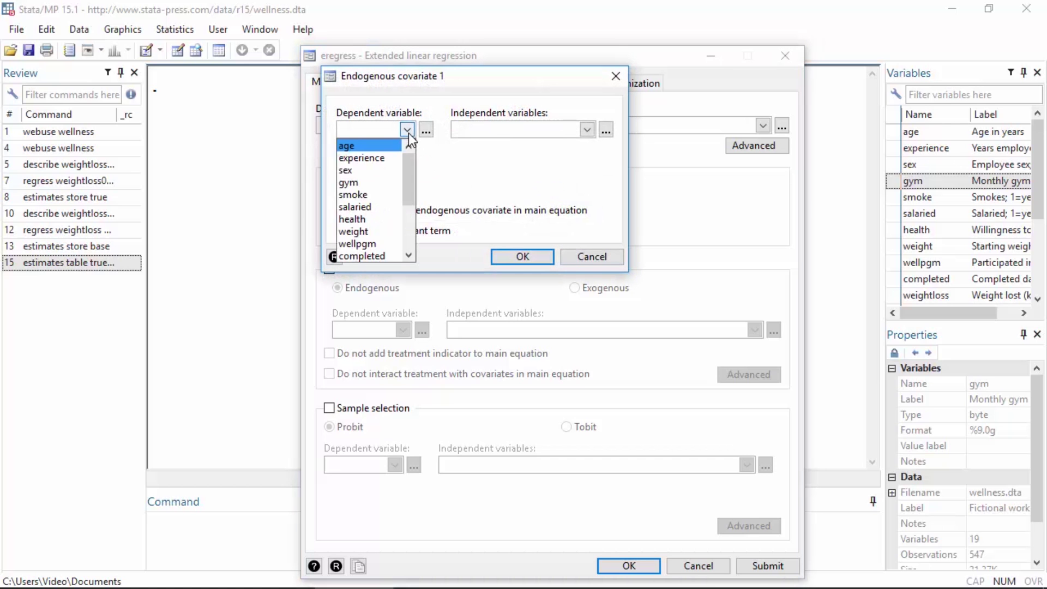
pyautogui.click(390, 232)
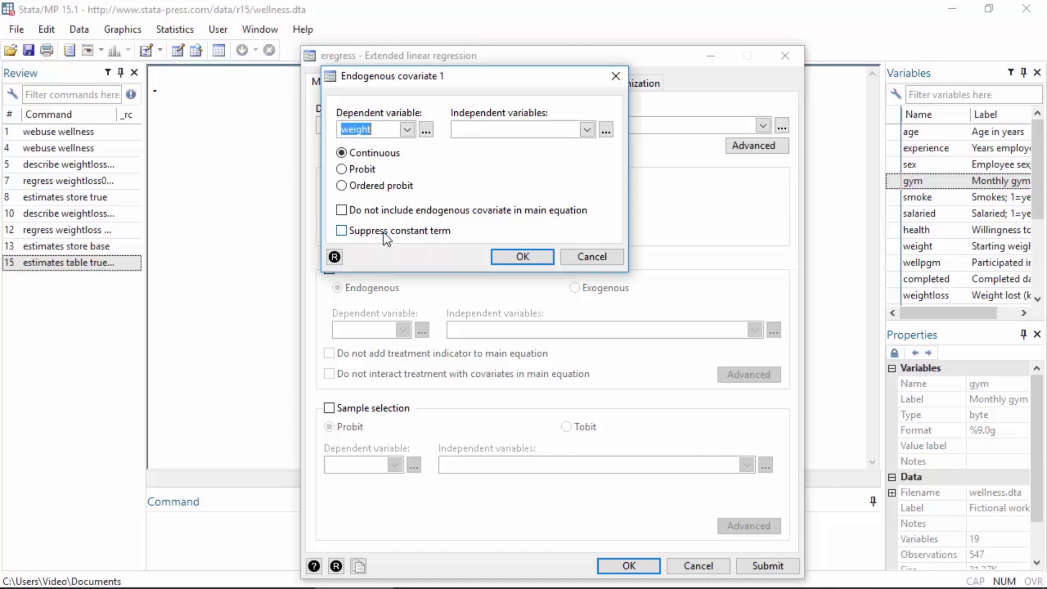
# Set sex and gym as the independent variables for the endogenous covariate weight and accept its definition.
pyautogui.click(492, 131)
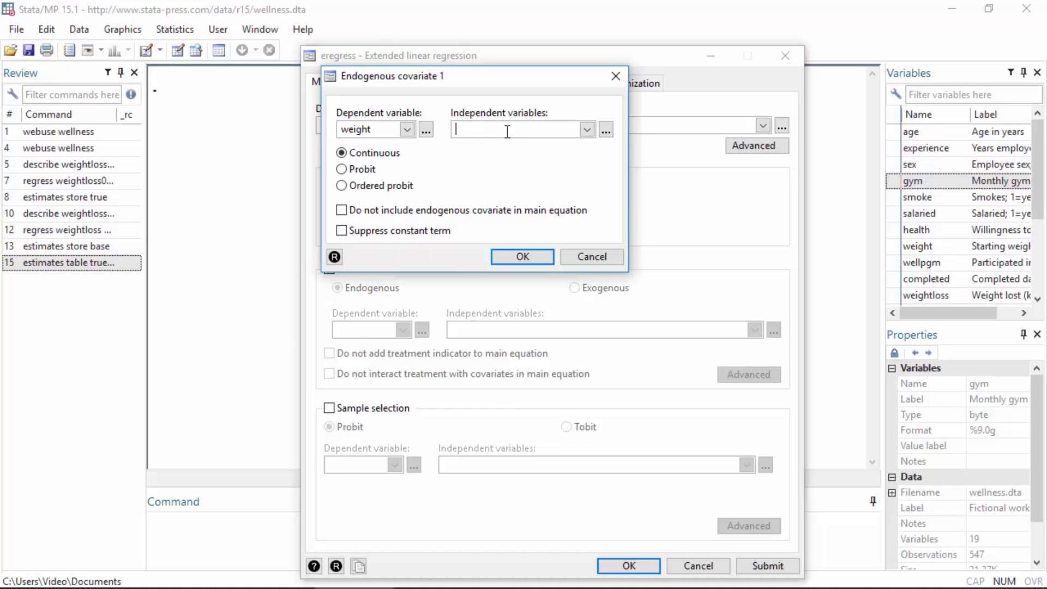
pyautogui.click(586, 131)
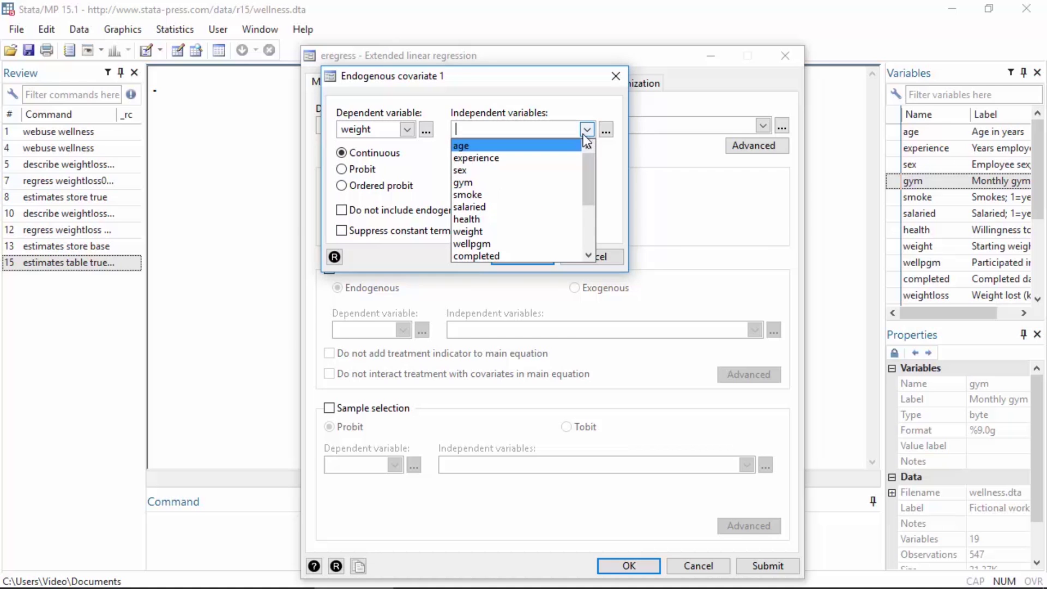
pyautogui.click(563, 169)
pyautogui.click(562, 182)
pyautogui.click(602, 174)
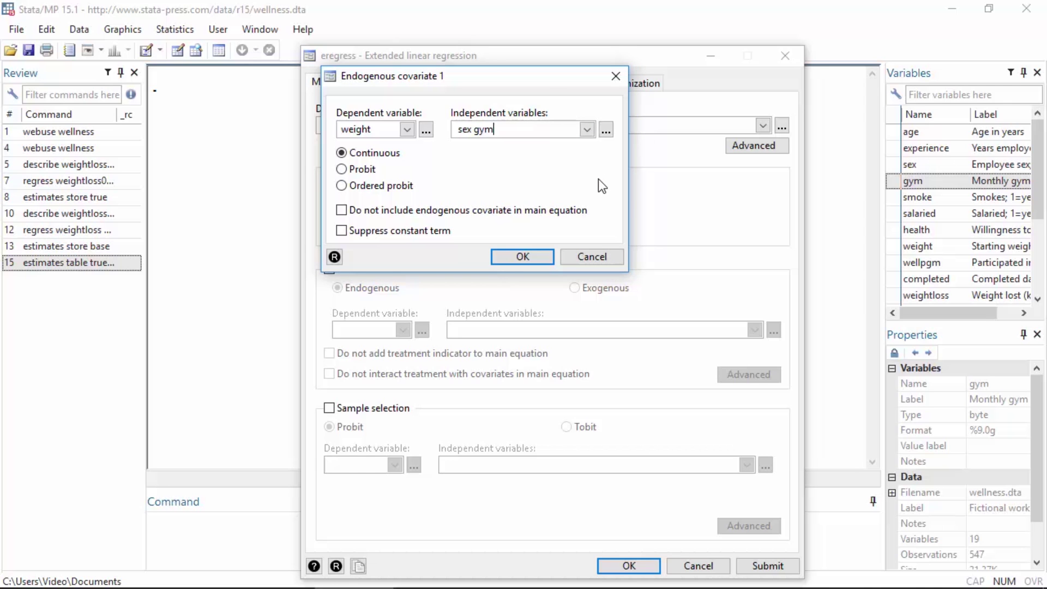
pyautogui.click(548, 256)
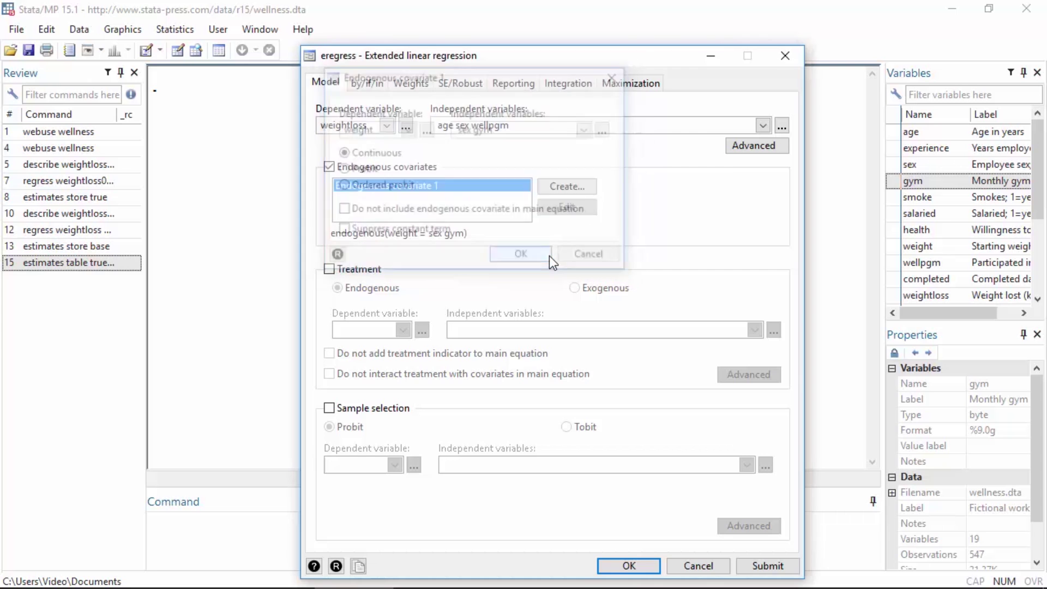
# Fit the extended linear regression and review the coefficient tables for the weightloss and weight equations.
pyautogui.click(633, 565)
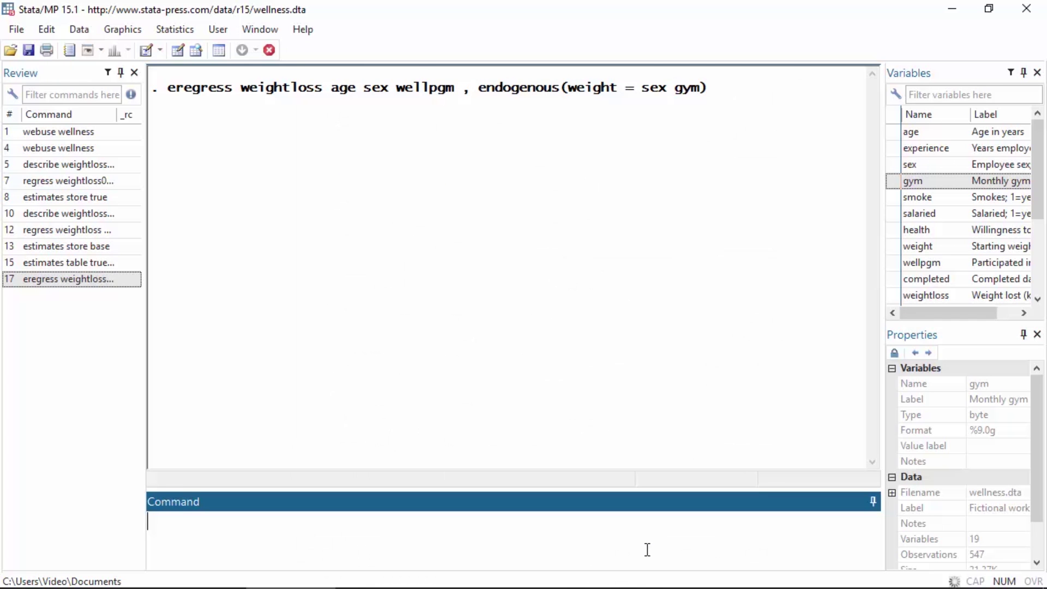
pyautogui.moveTo(874, 388); pyautogui.dragTo(861, 296)
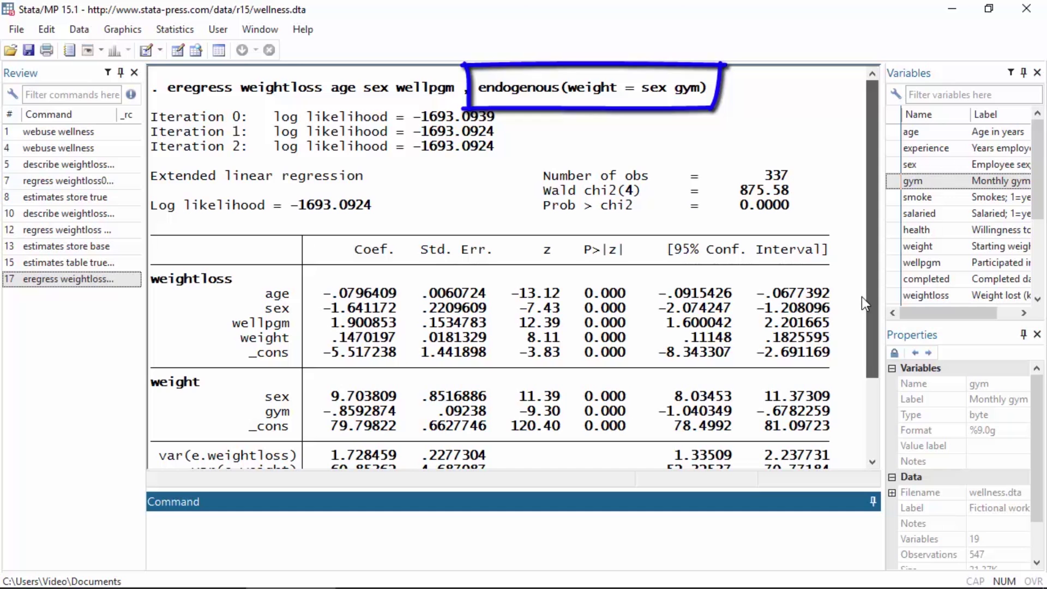
pyautogui.scroll(-1, 862, 319)
pyautogui.scroll(-5, 862, 319)
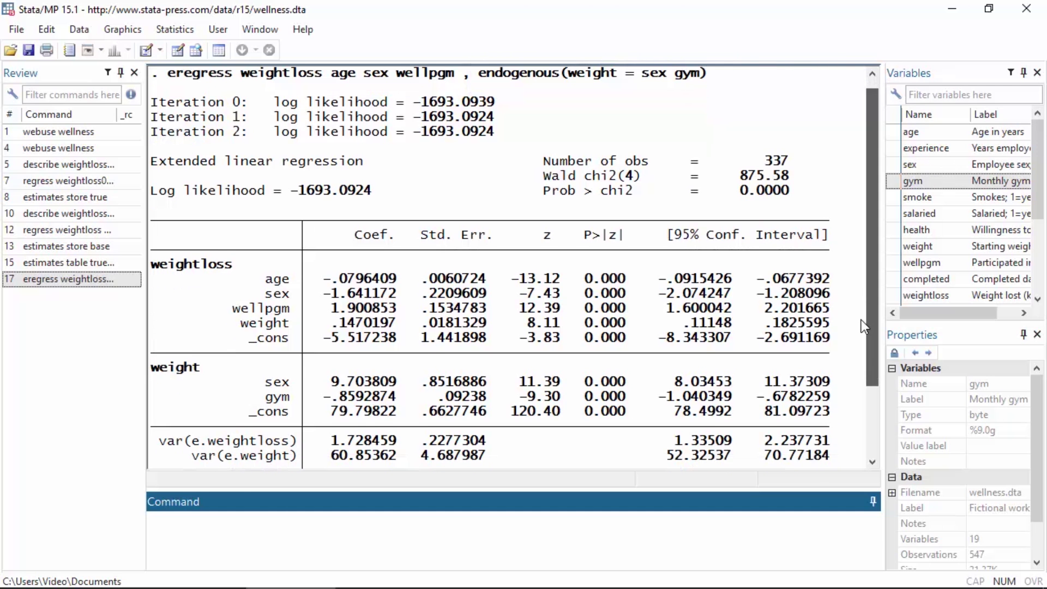